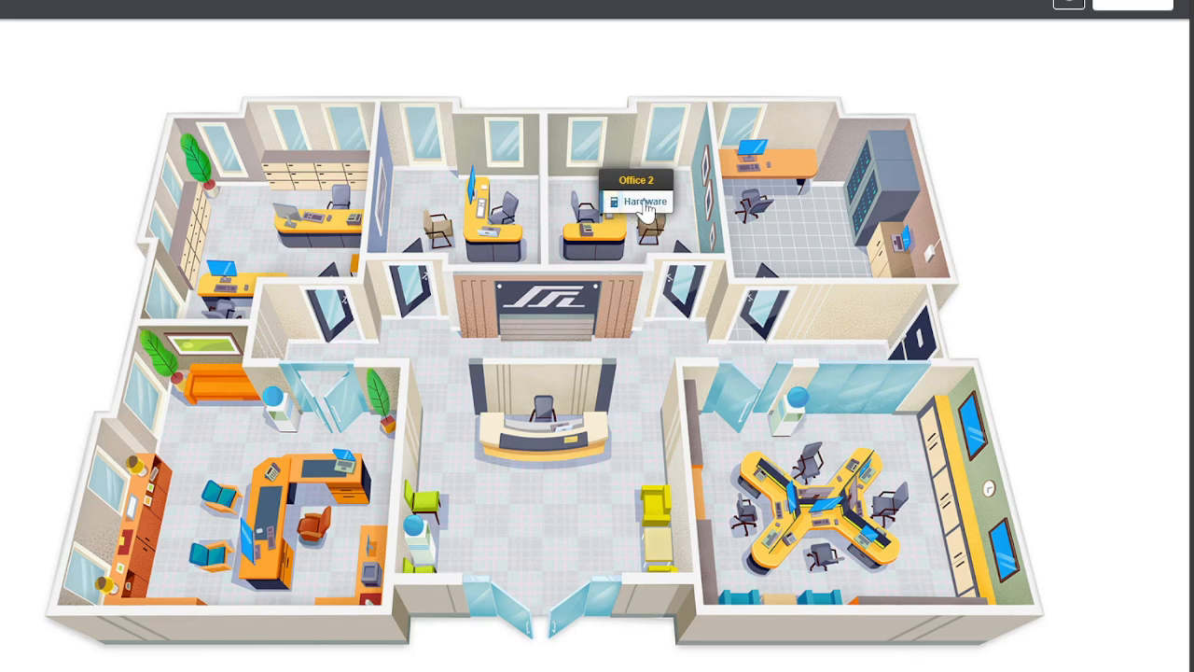
- Open the hardware workspace of Office 2 and place the monitor from the shelf in it
click(655, 205)
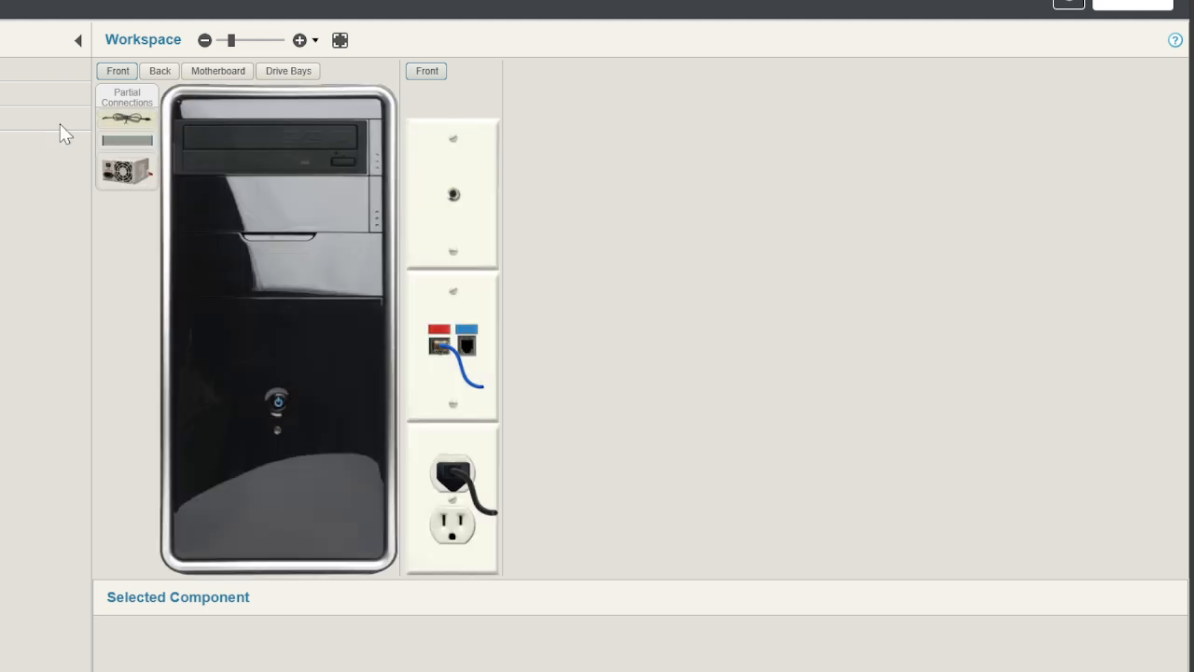
click(2, 125)
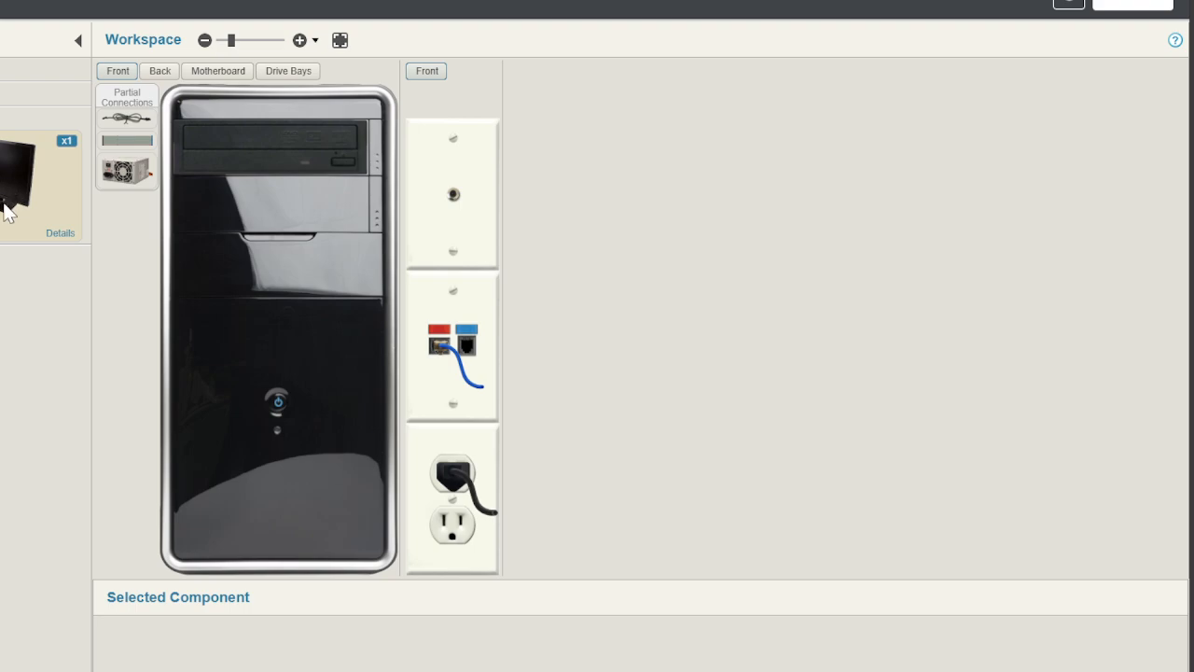
drag(5, 210, 805, 235)
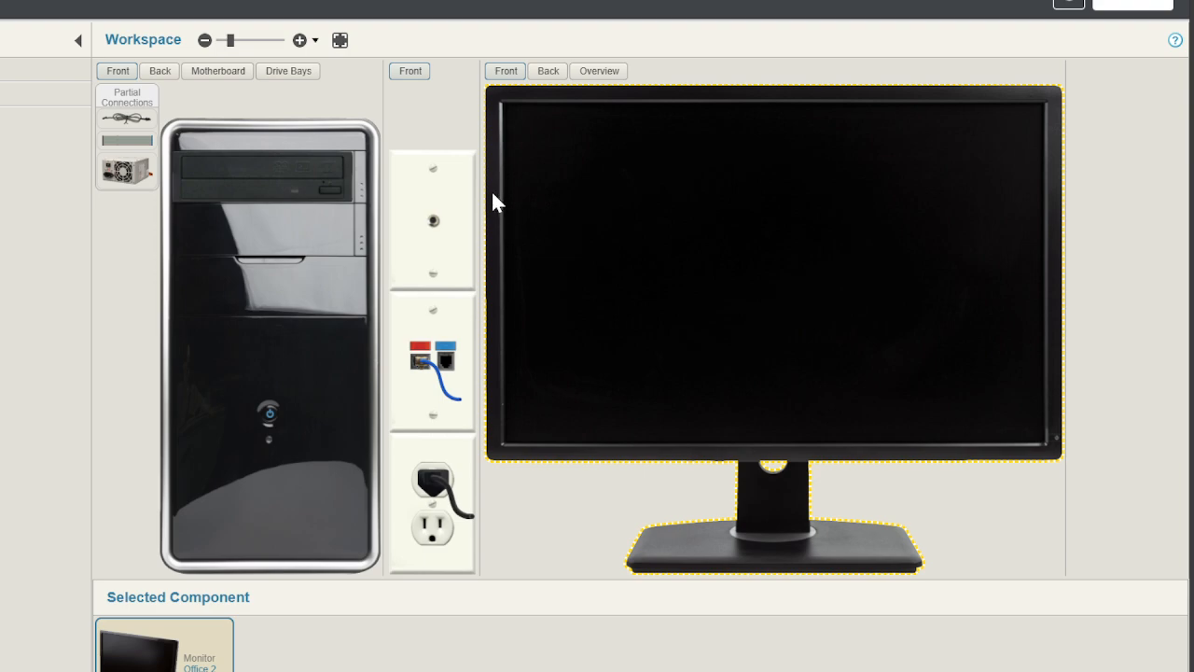
- Connect the HDMI cable from the HDMI port on the computer's back to the HDMI port on the monitor's back
click(158, 74)
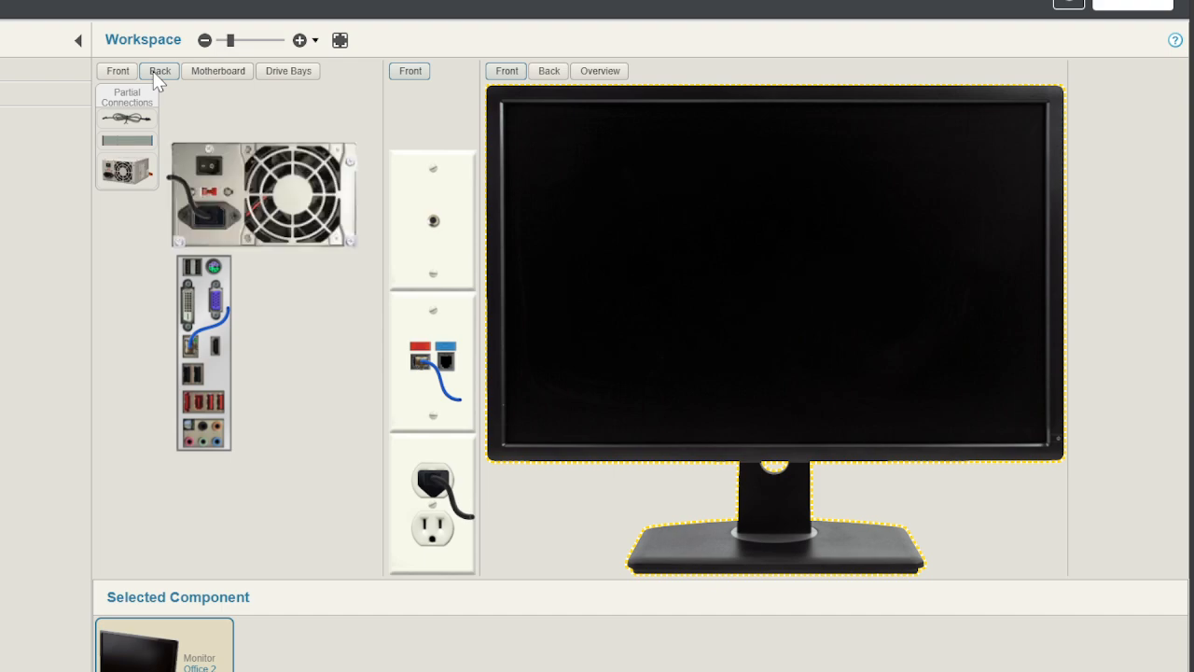
click(553, 72)
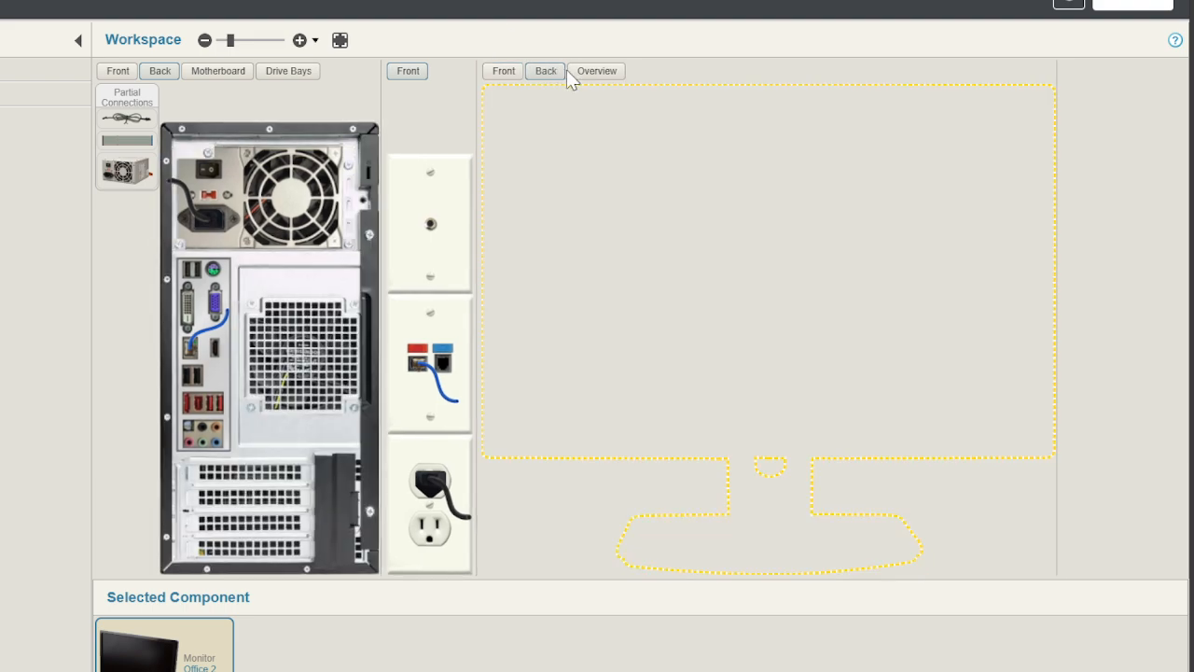
click(0, 73)
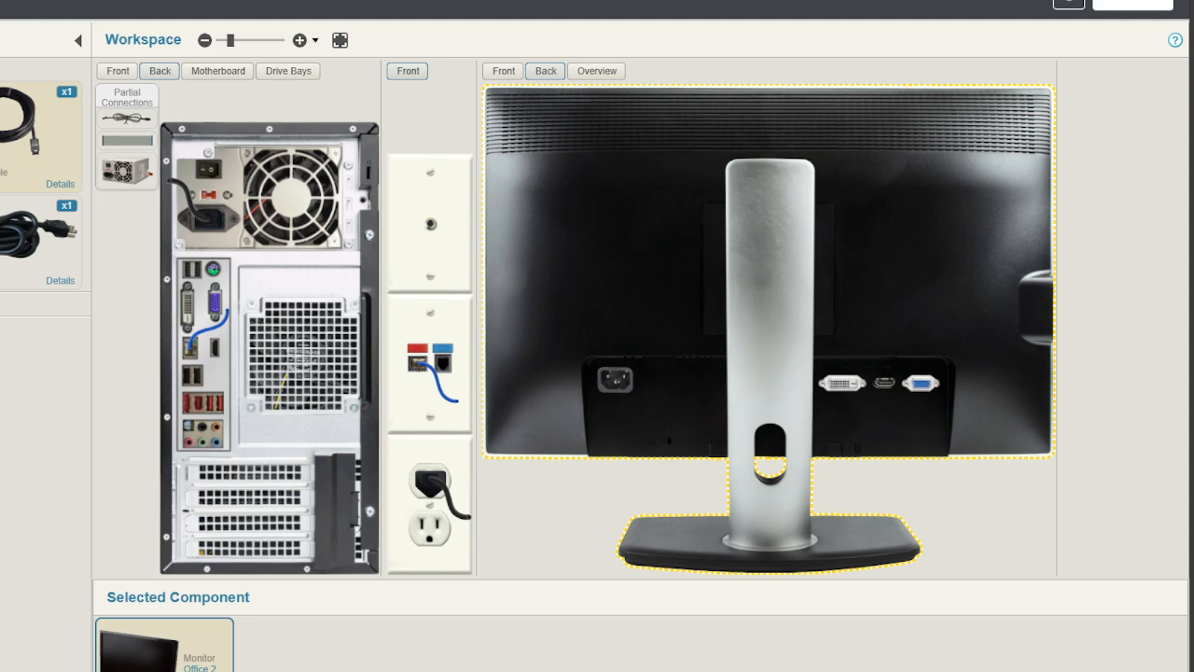
click(13, 136)
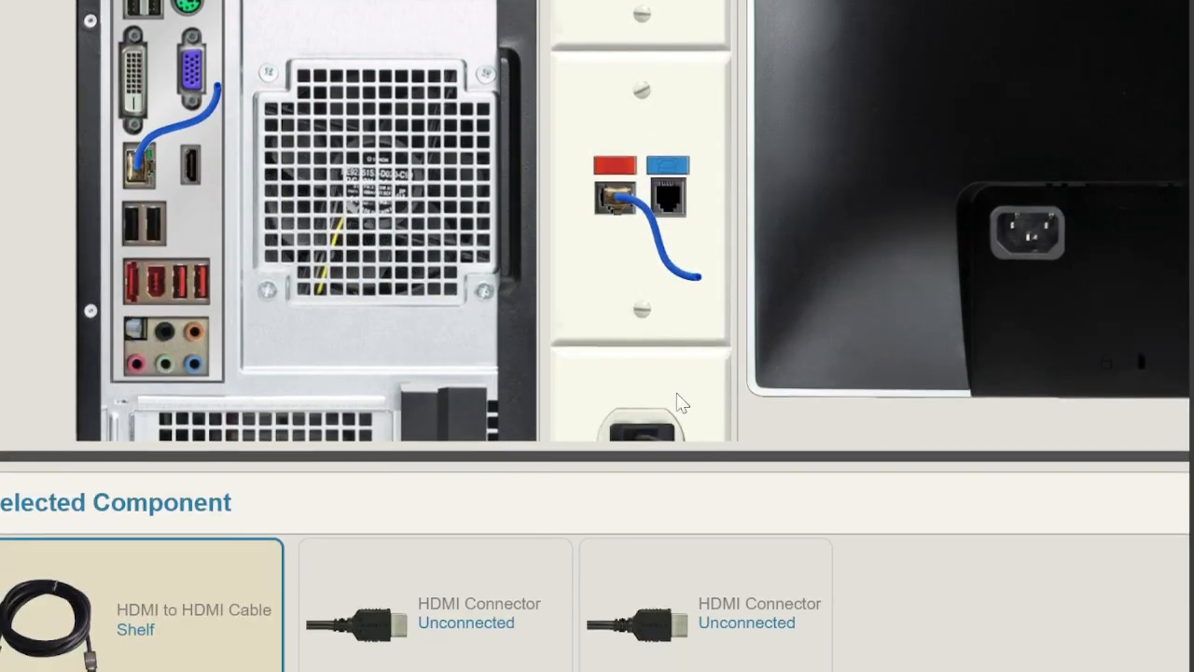
drag(412, 611, 676, 215)
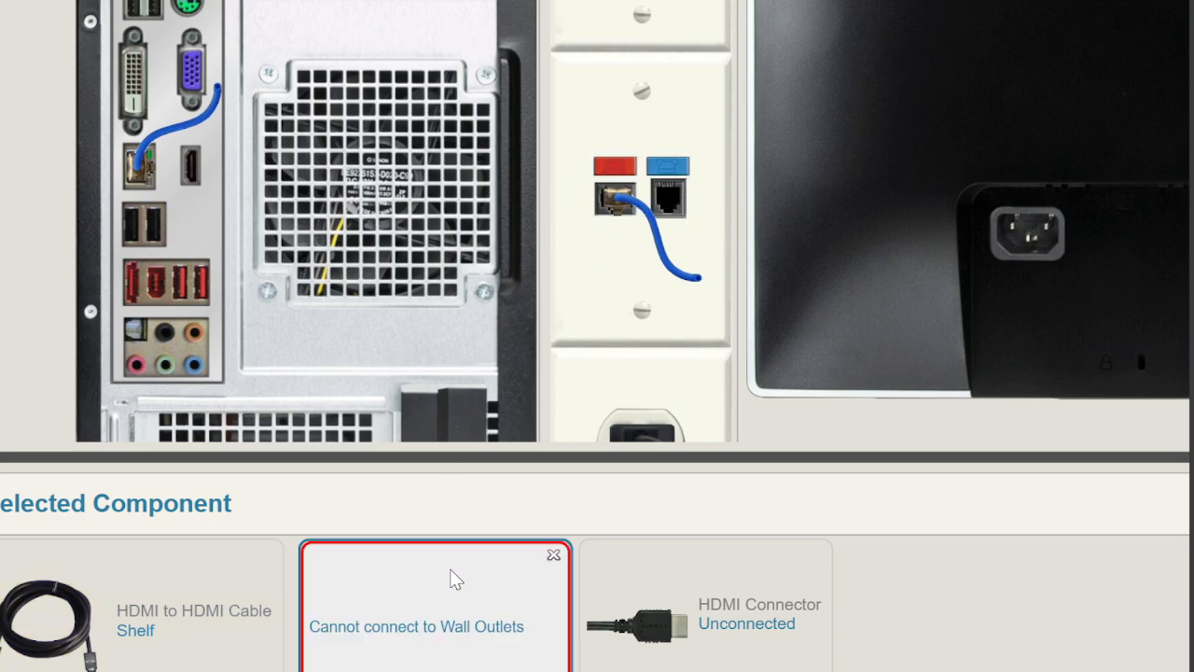
drag(423, 584, 189, 182)
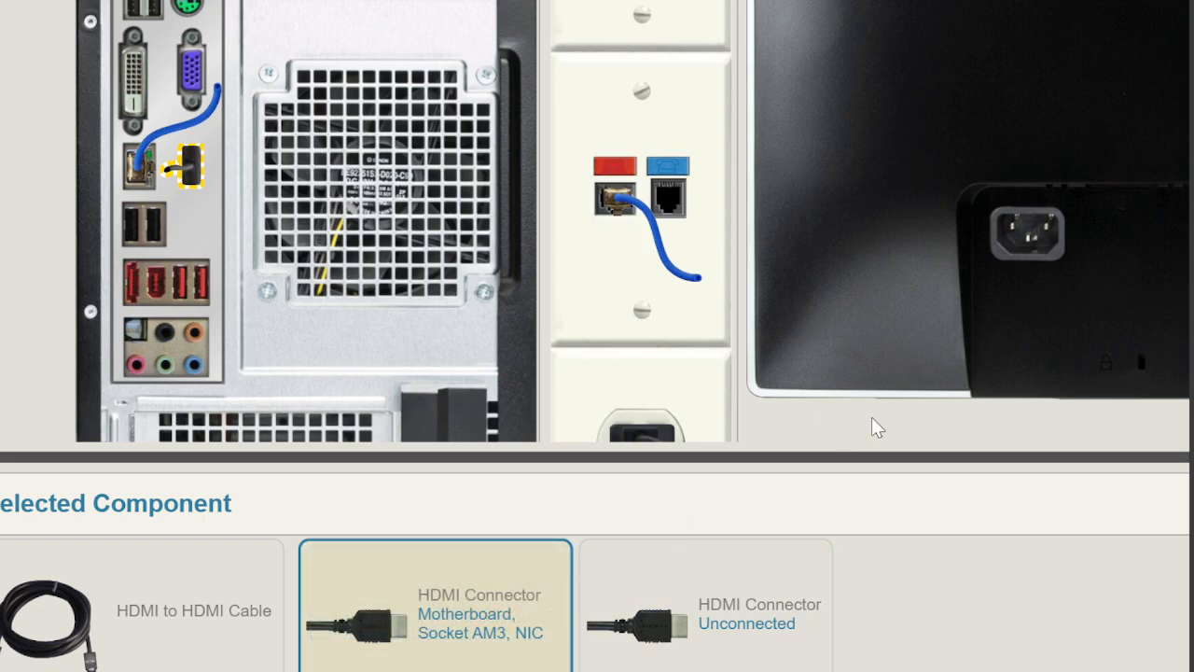
scroll(852, 478, up, 3)
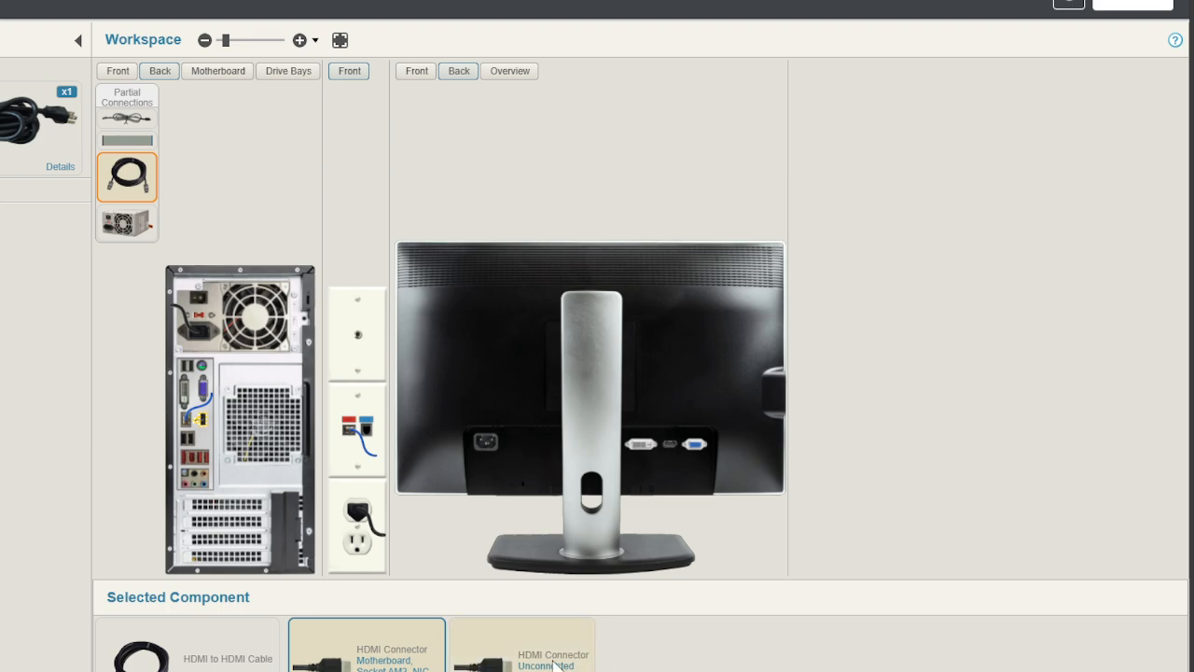
drag(554, 664, 666, 446)
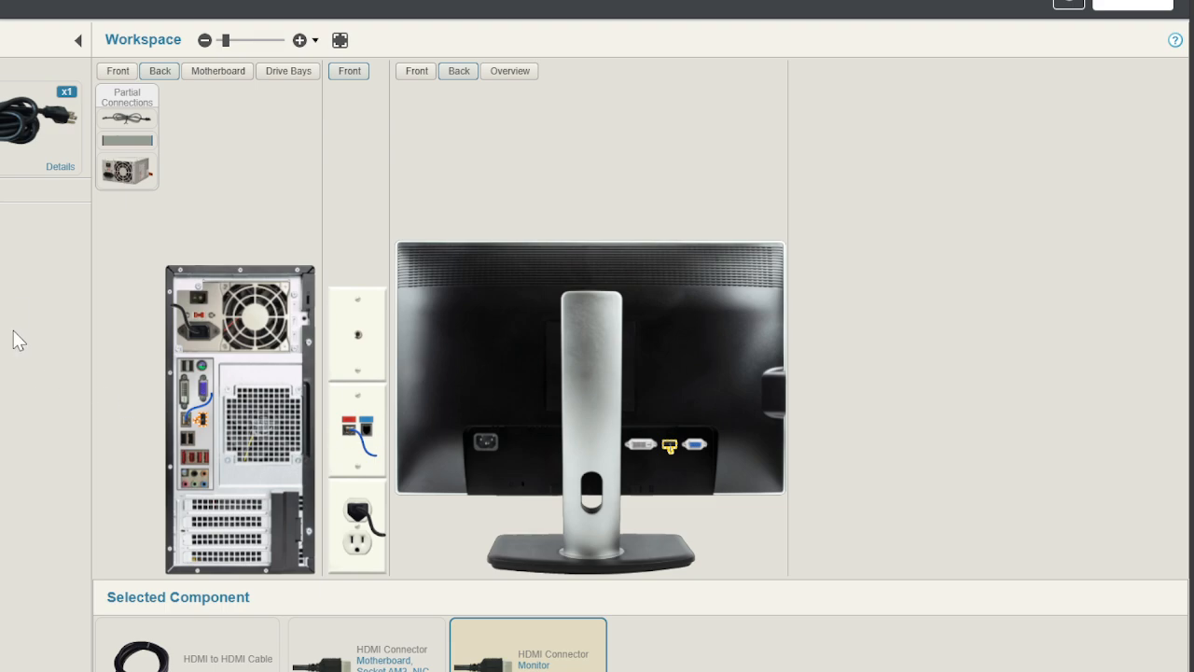
- Run the AC power cable from the free wall outlet to the monitor's power socket, and show the monitor and computer from the front
click(20, 129)
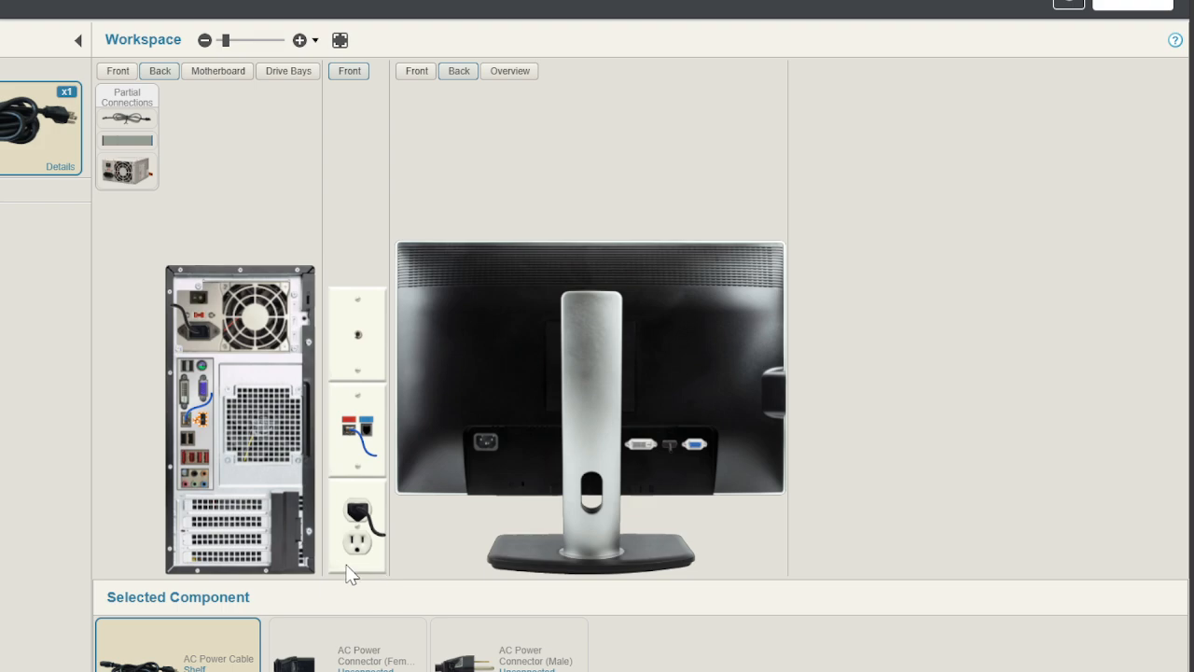
drag(467, 660, 361, 538)
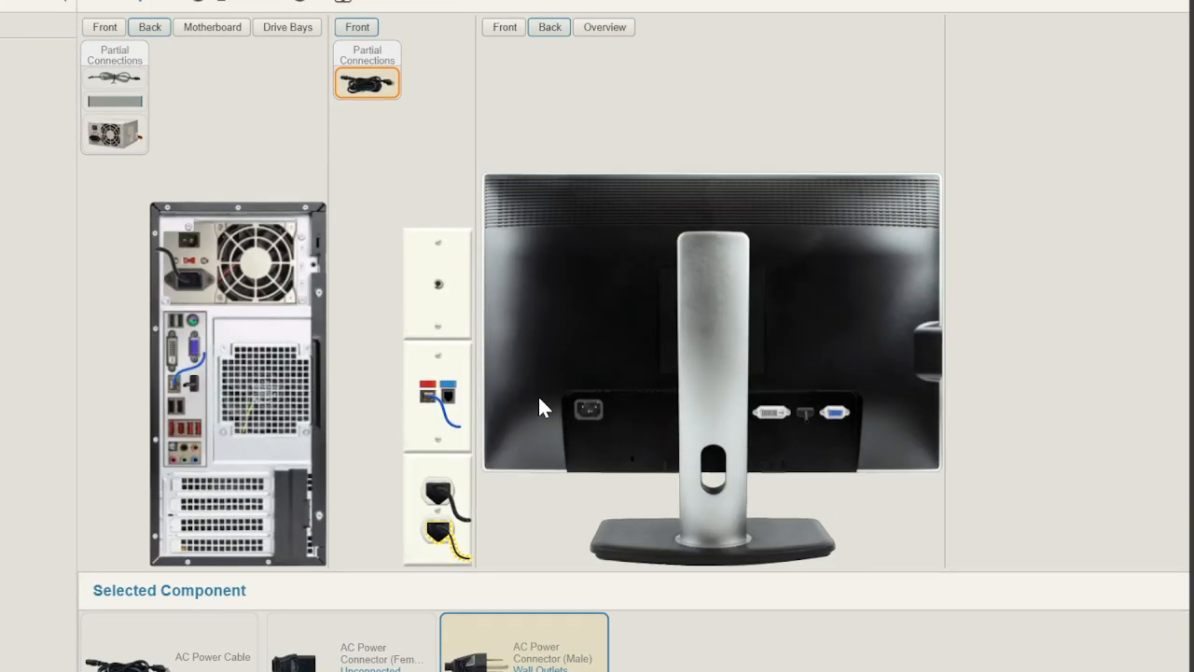
drag(436, 541, 578, 405)
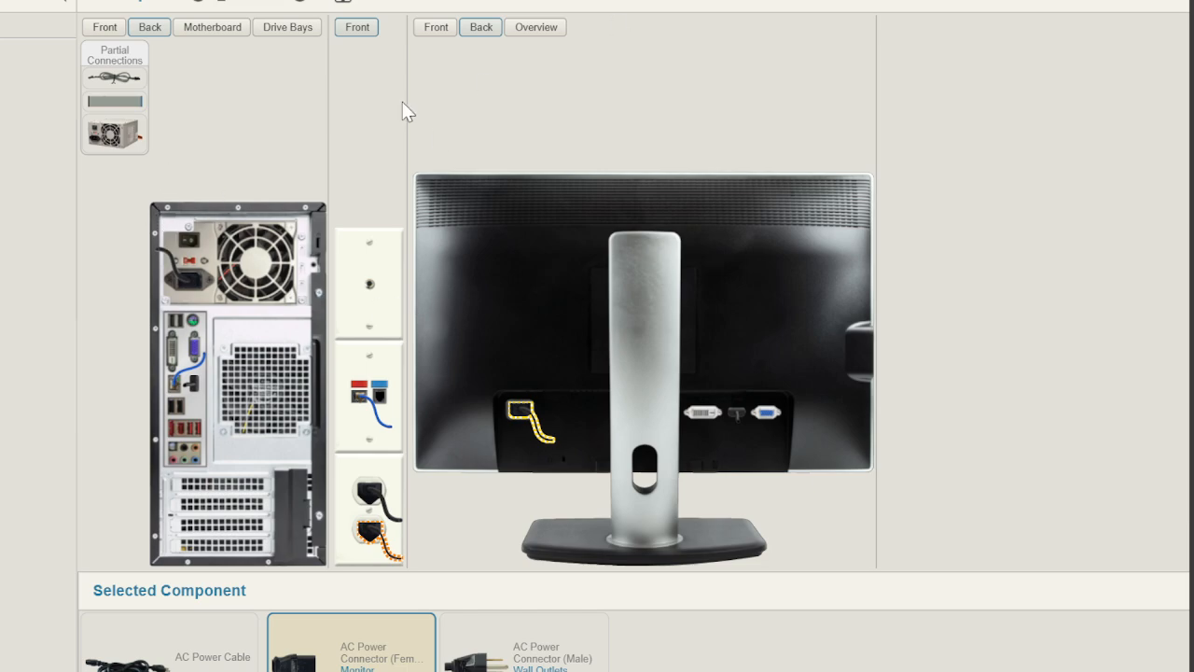
click(440, 28)
click(106, 32)
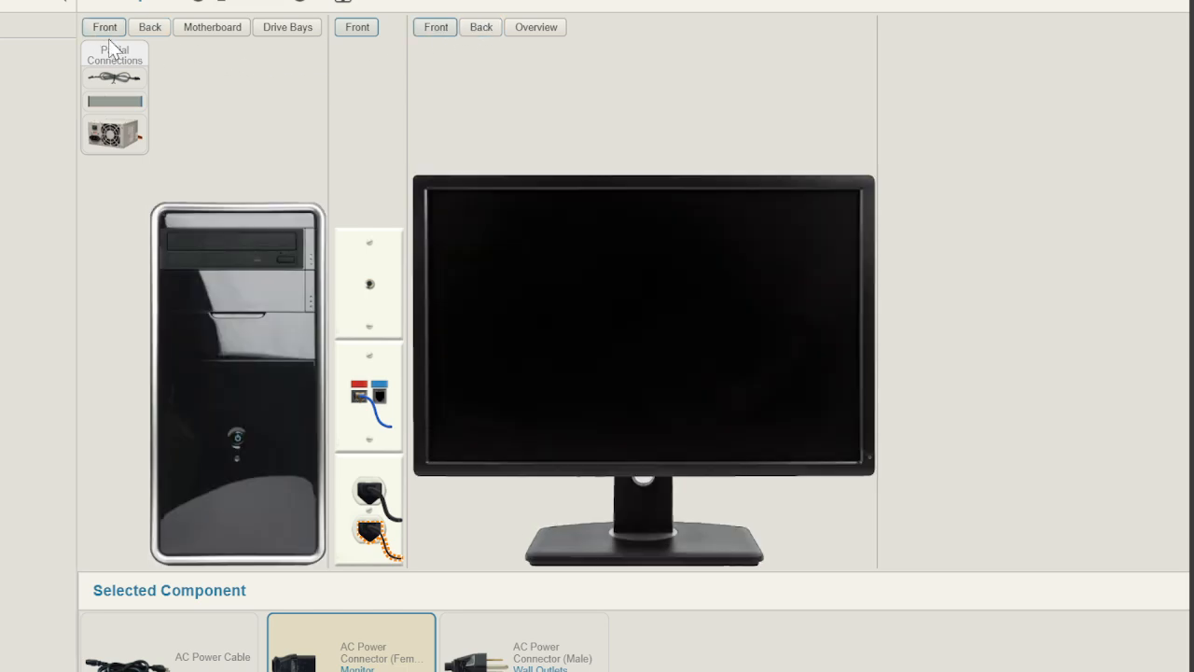
- Plug the mouse and the 104-key USB keyboard into the pair of black USB ports below the network port on the computer's back
click(0, 32)
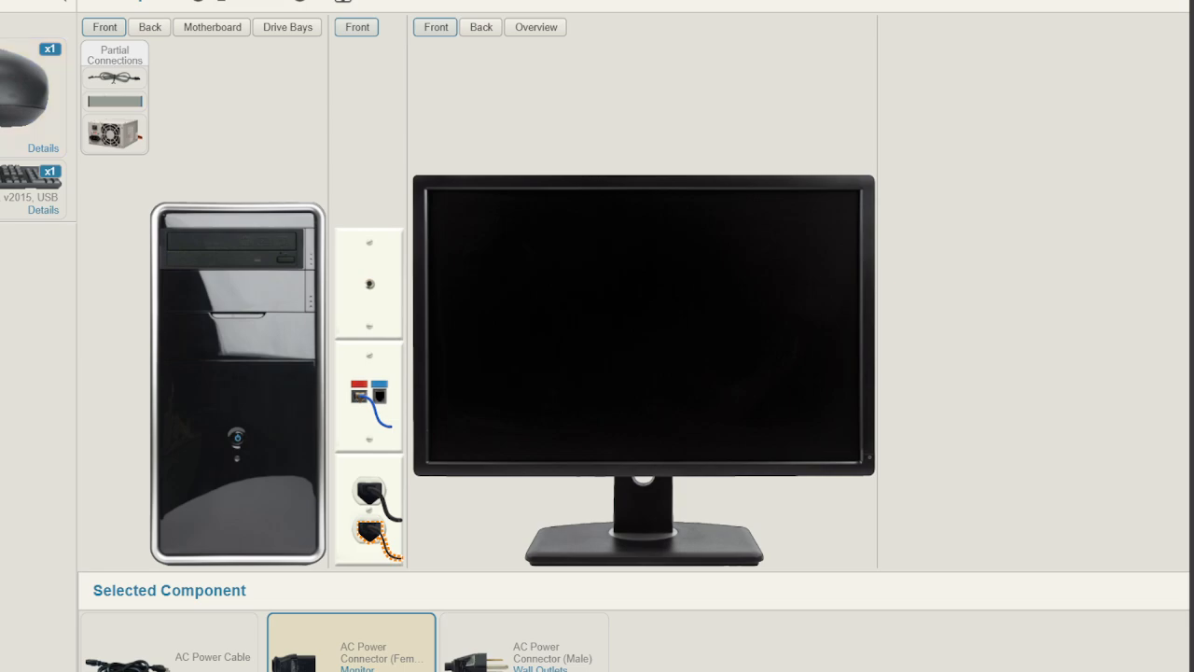
click(26, 190)
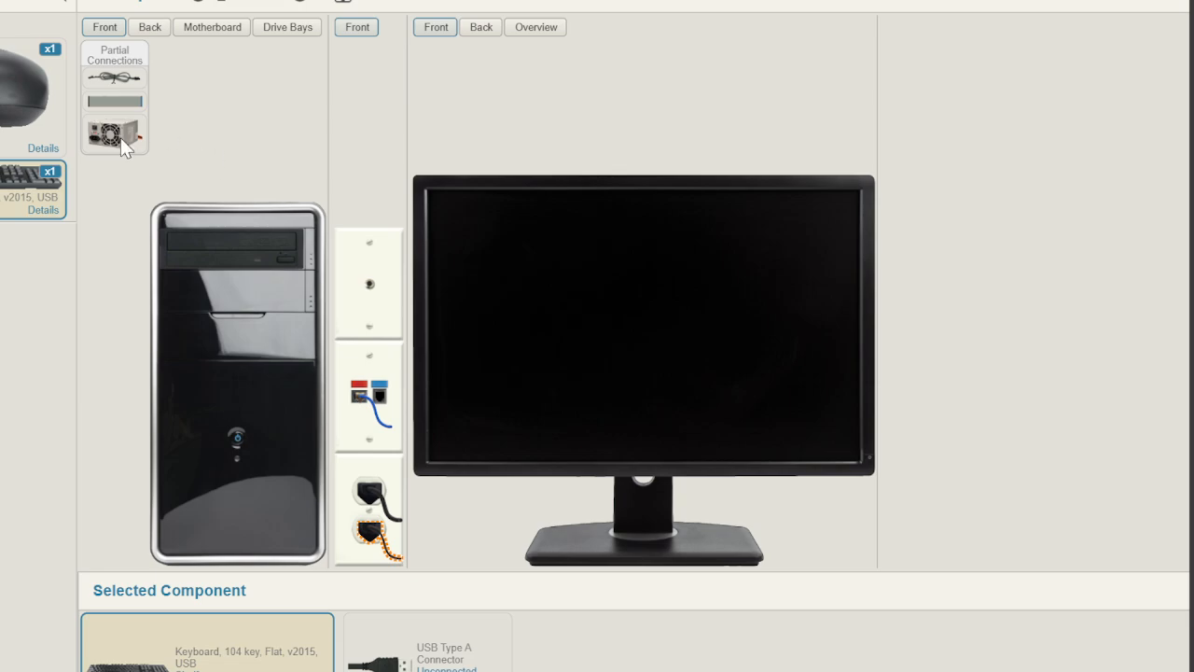
click(23, 108)
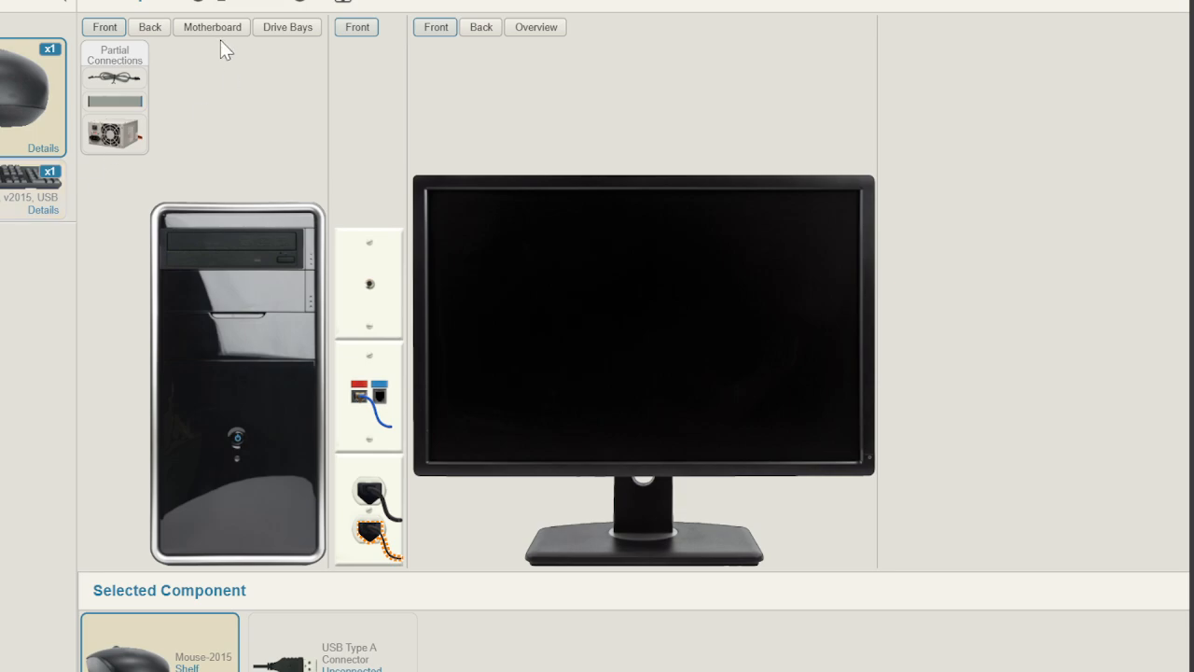
click(147, 28)
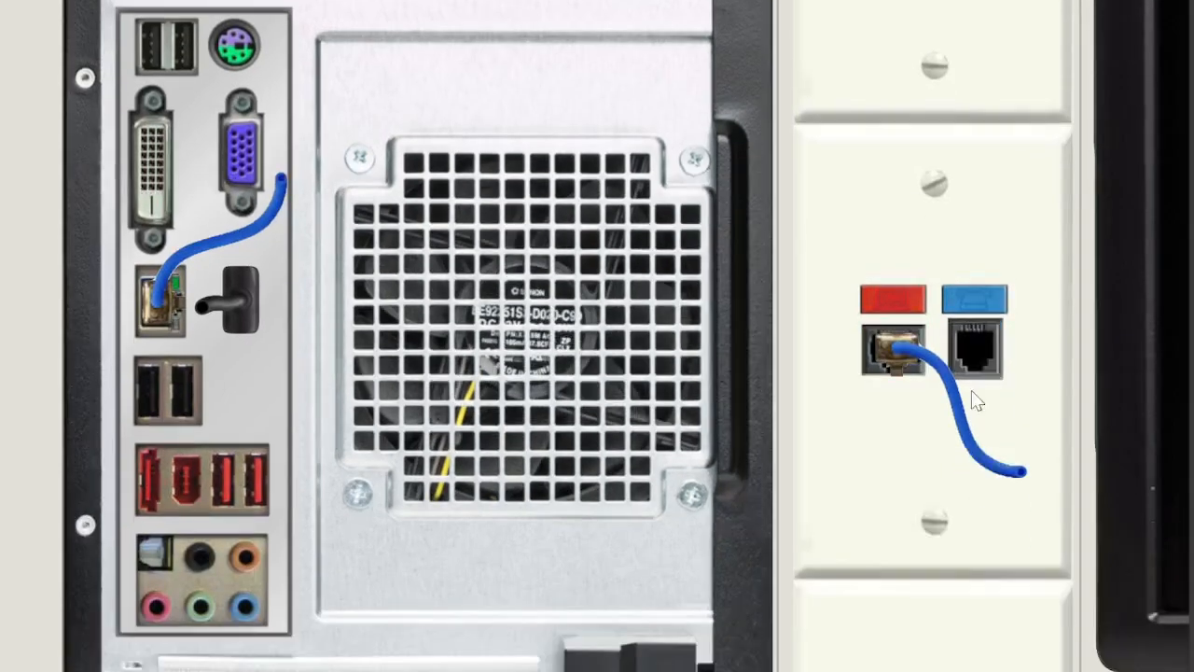
scroll(813, 452, down, 1)
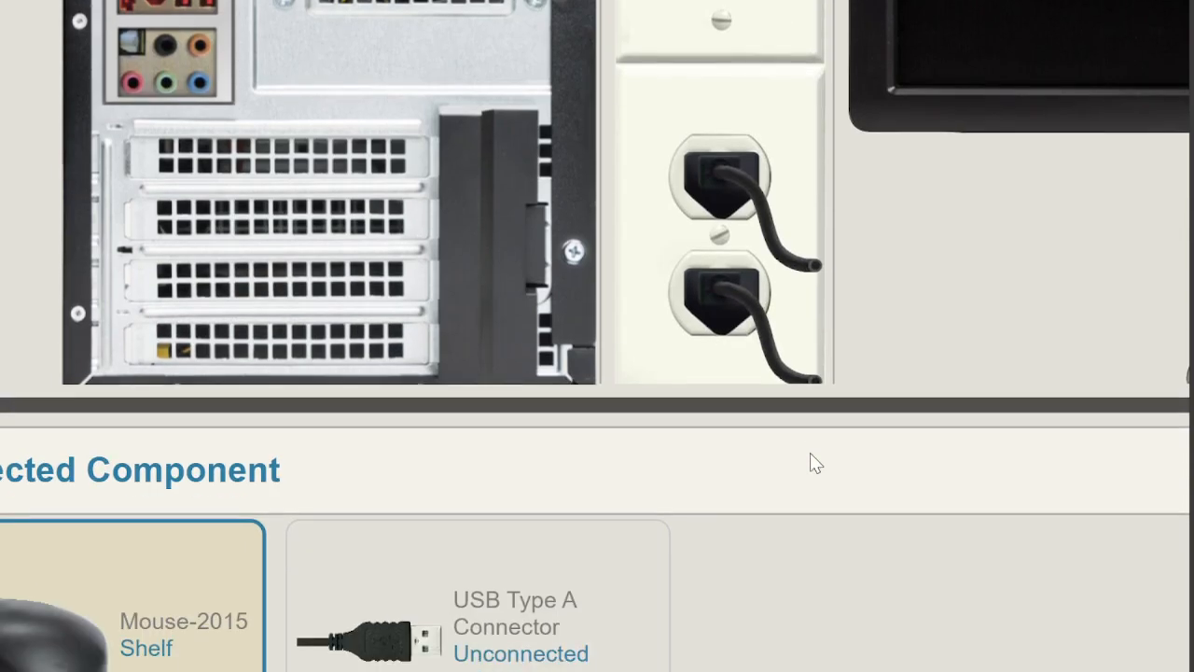
drag(408, 642, 466, 616)
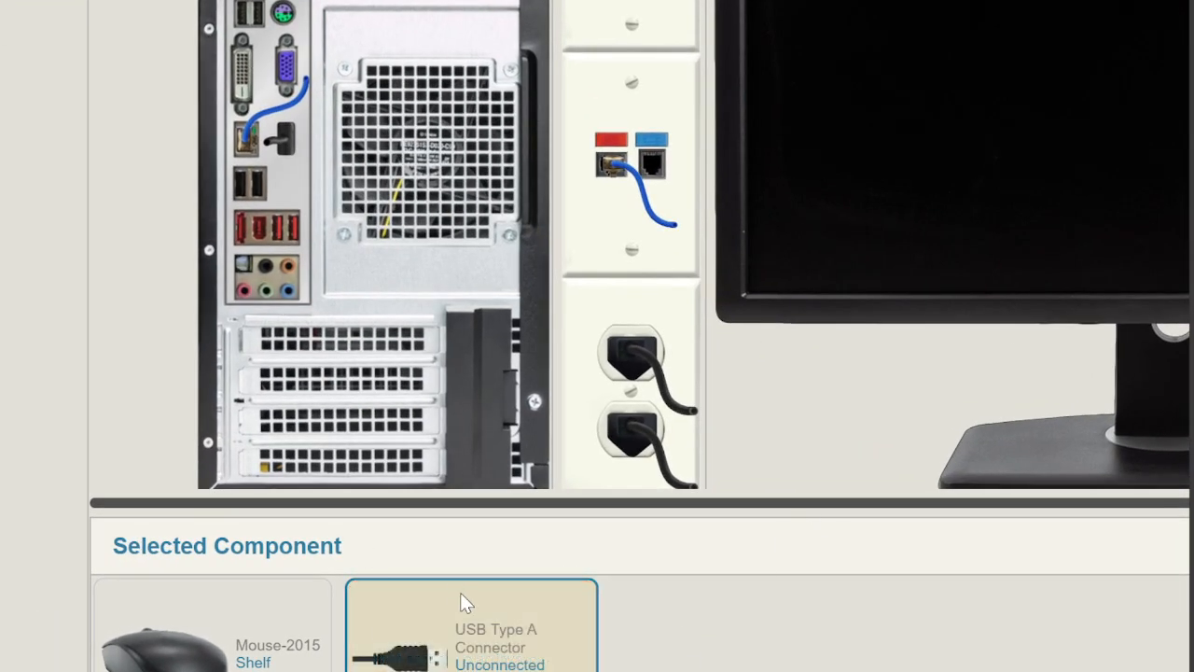
drag(476, 648, 273, 179)
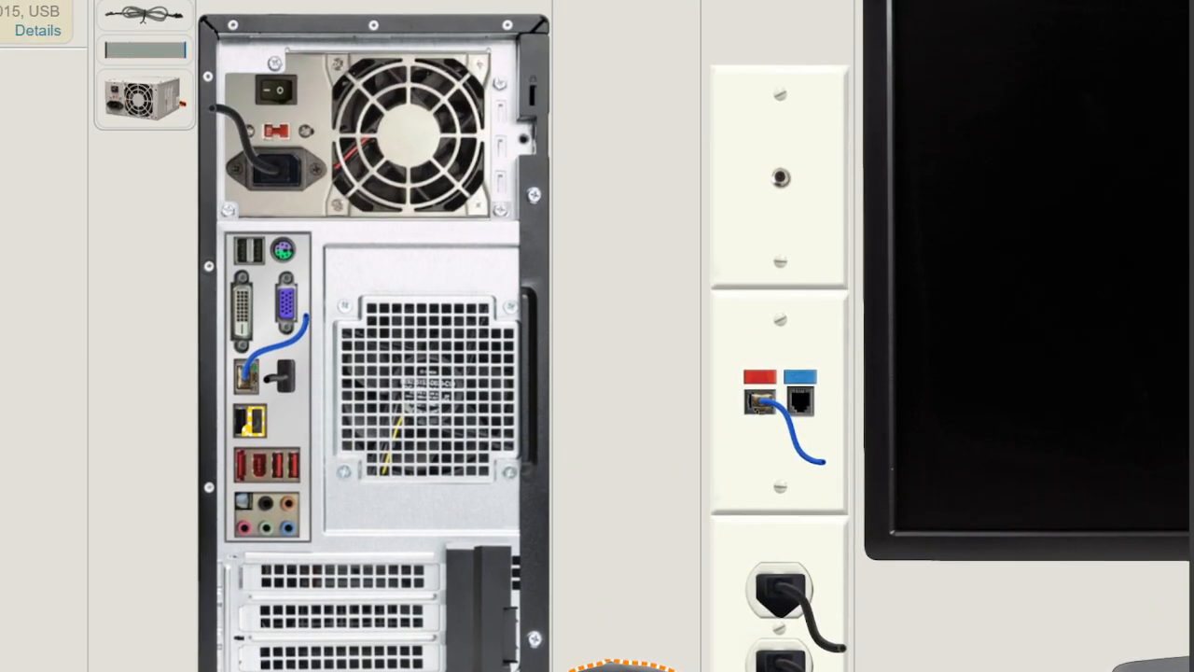
click(28, 17)
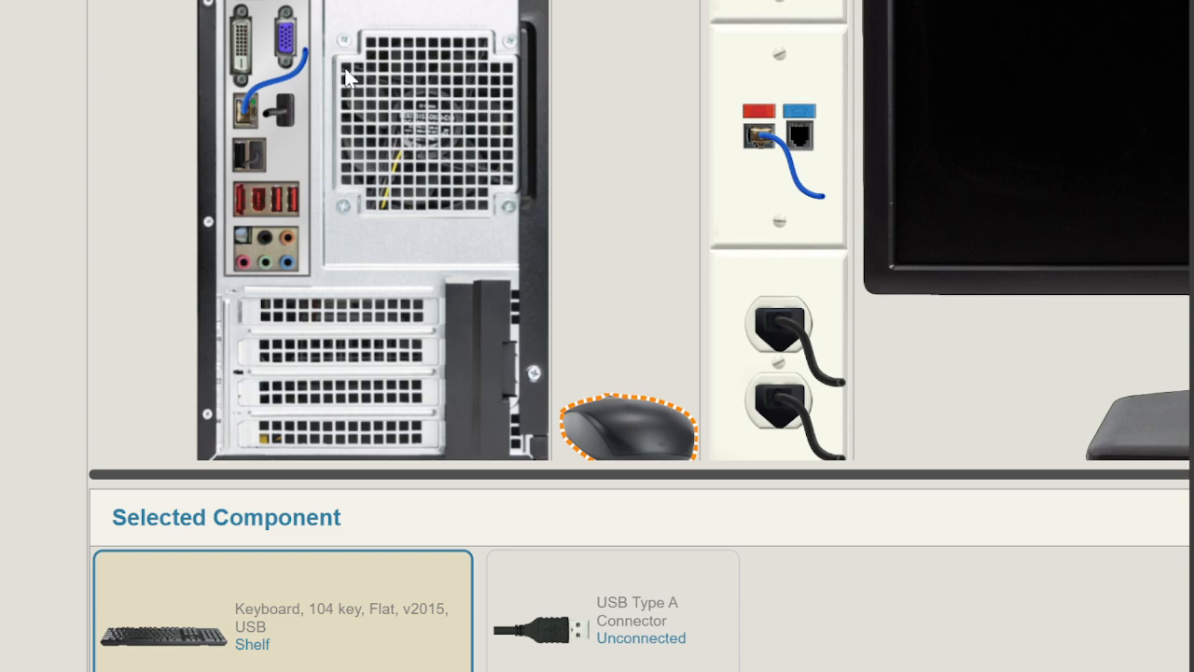
drag(397, 619, 240, 168)
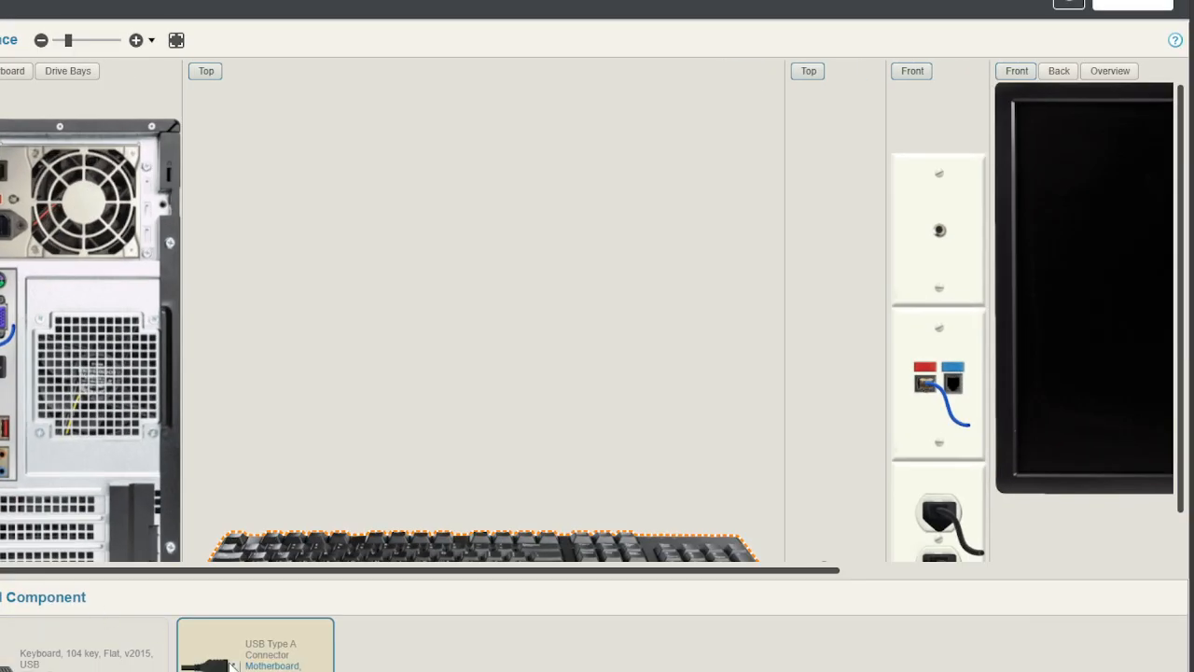
- Show the computer from the front, turn it on with its power switch and dismiss the startup message
drag(181, 570, 110, 568)
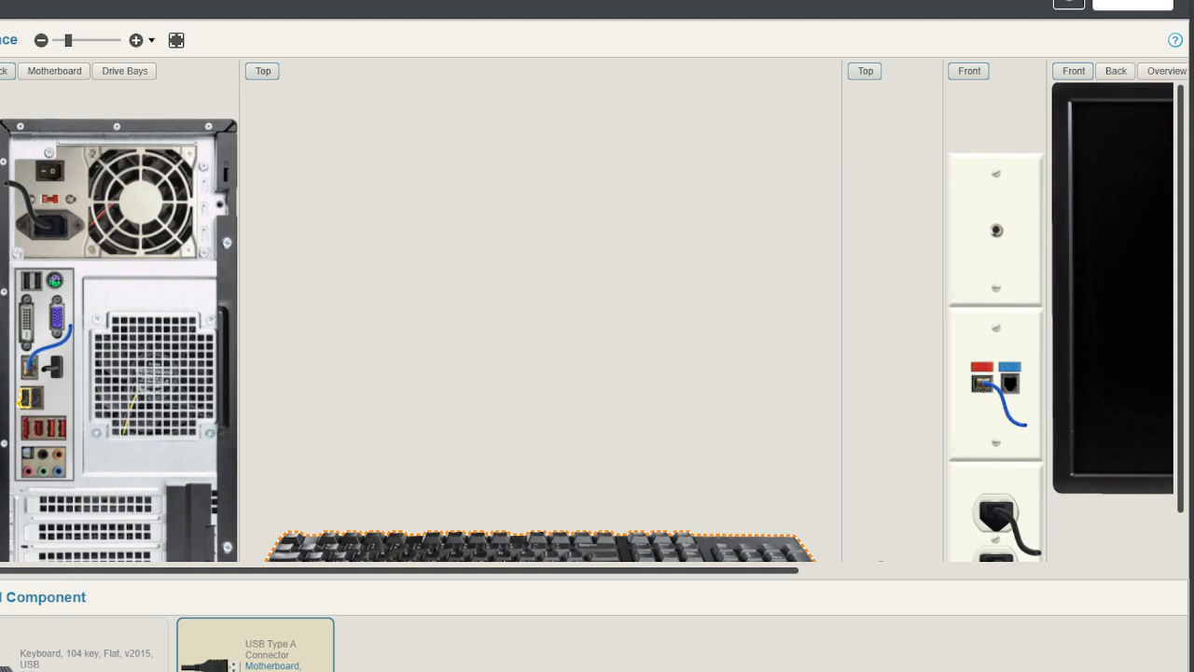
click(0, 71)
click(114, 438)
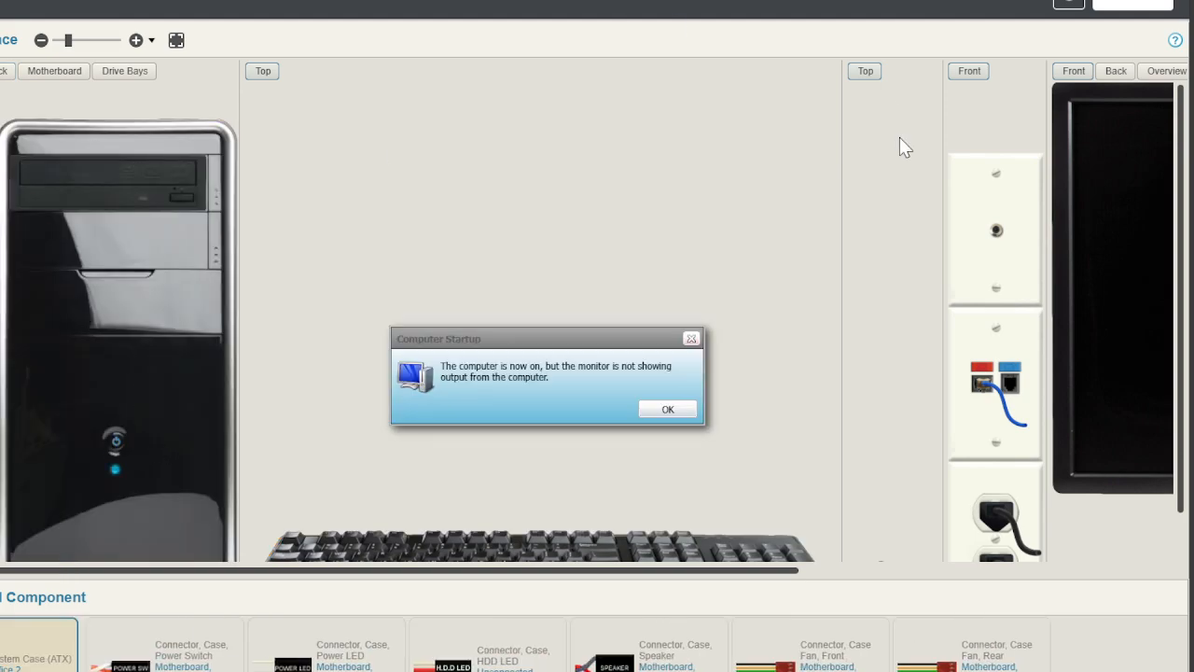
click(666, 410)
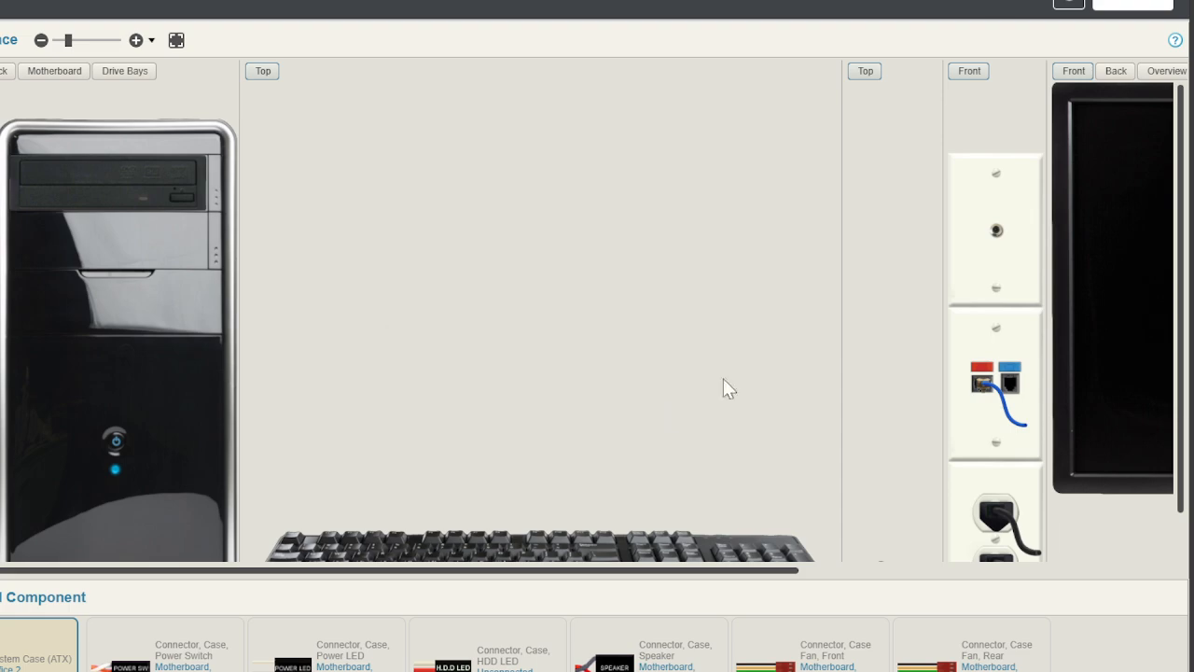
- Turn on the monitor with the power control on its front
click(1077, 74)
drag(365, 570, 647, 597)
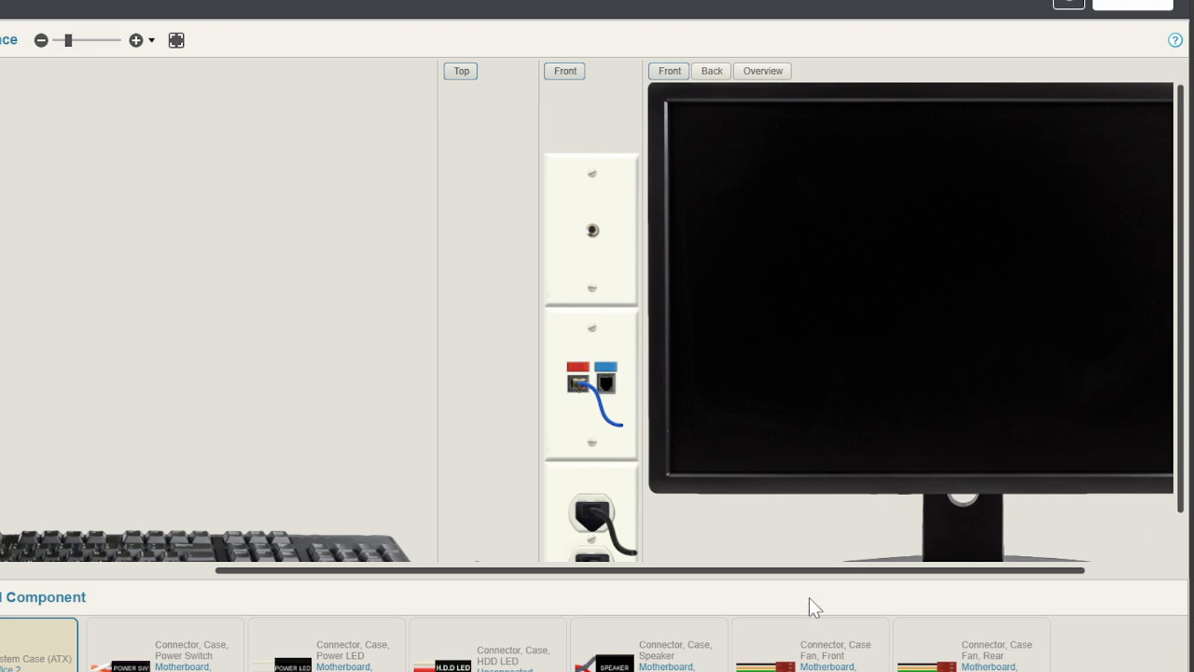
drag(808, 571, 929, 569)
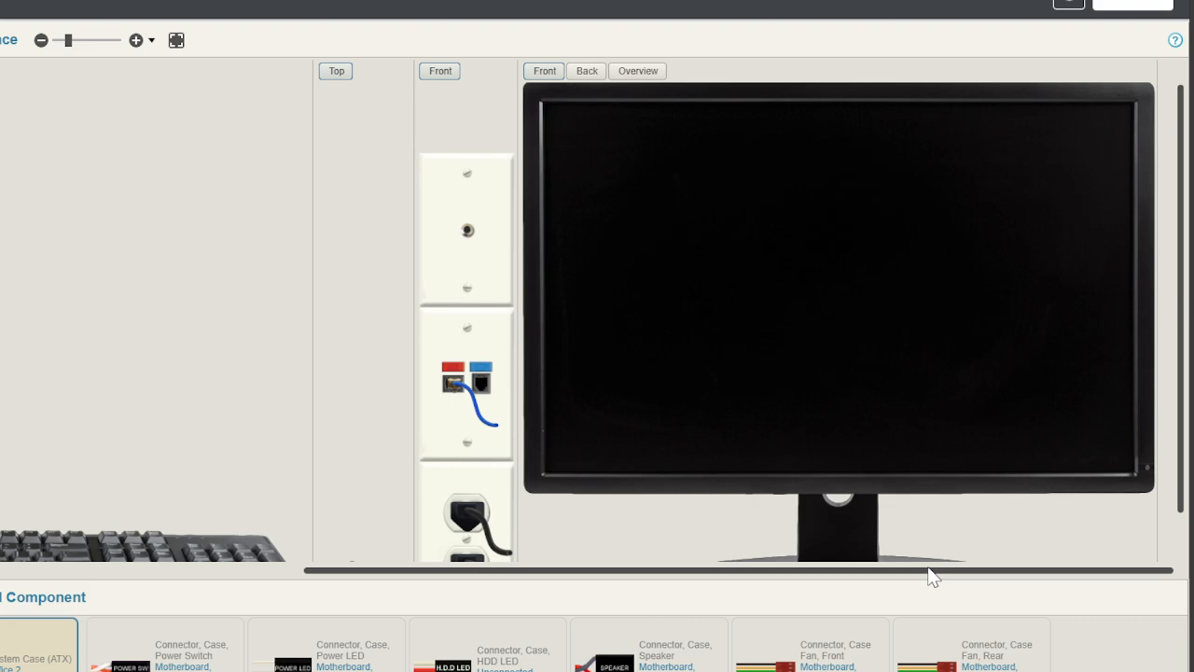
click(1140, 468)
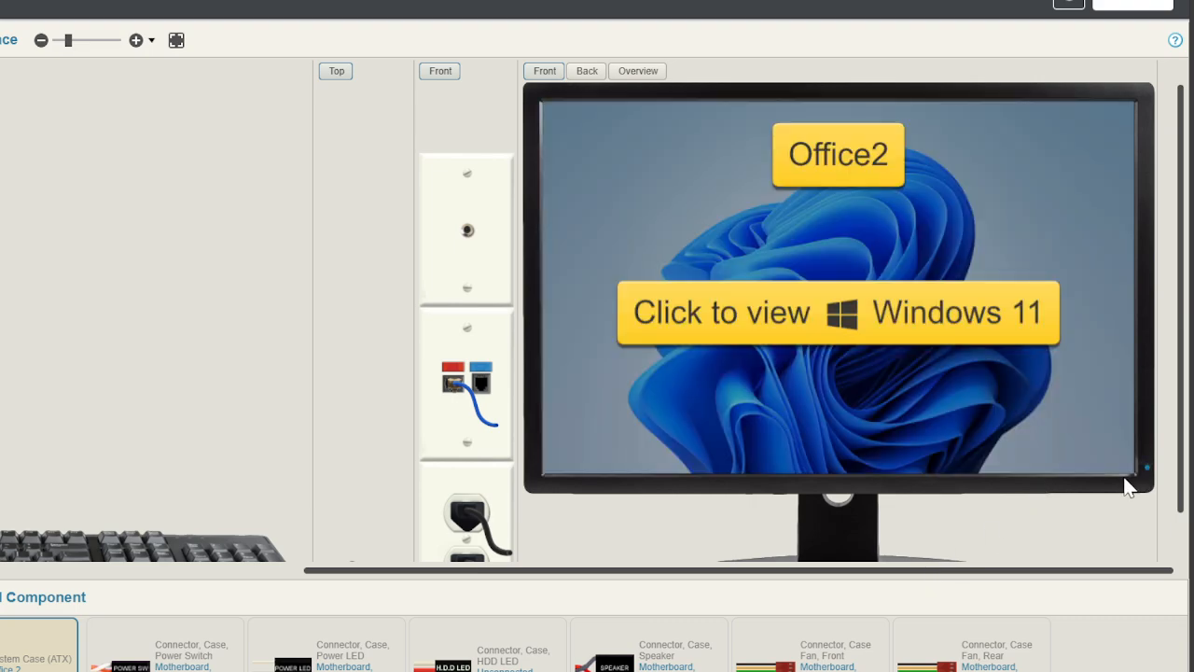
- Enter Windows 11 on Office2 and look through the Settings categories from System to Time & language
click(828, 319)
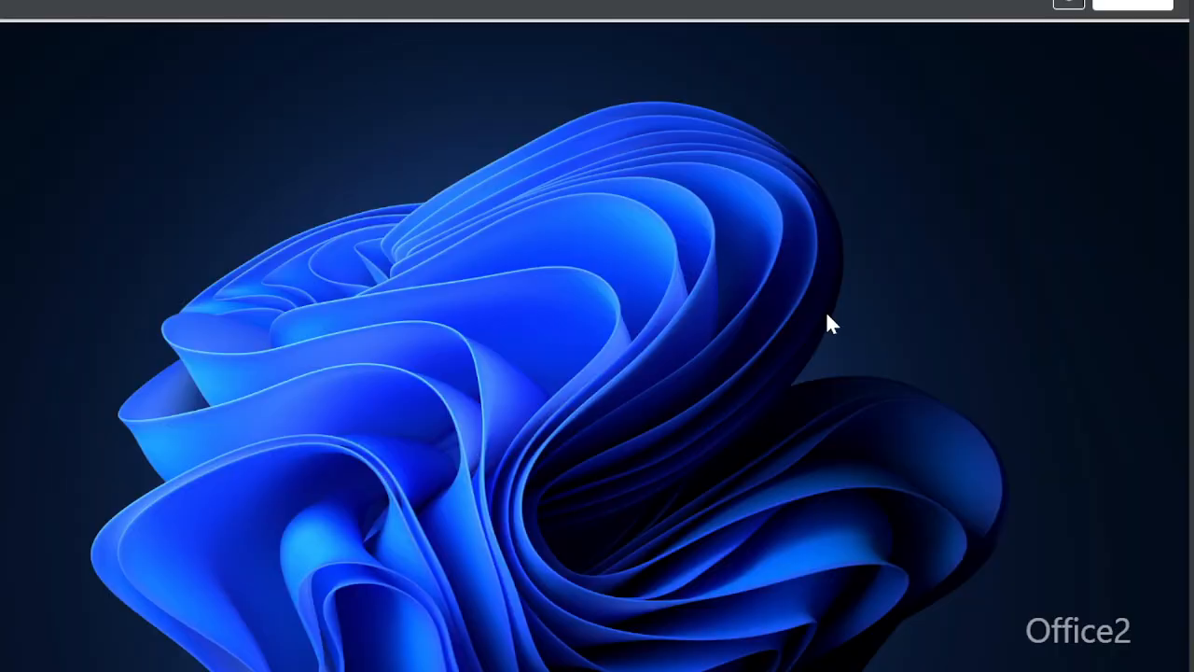
key(super)
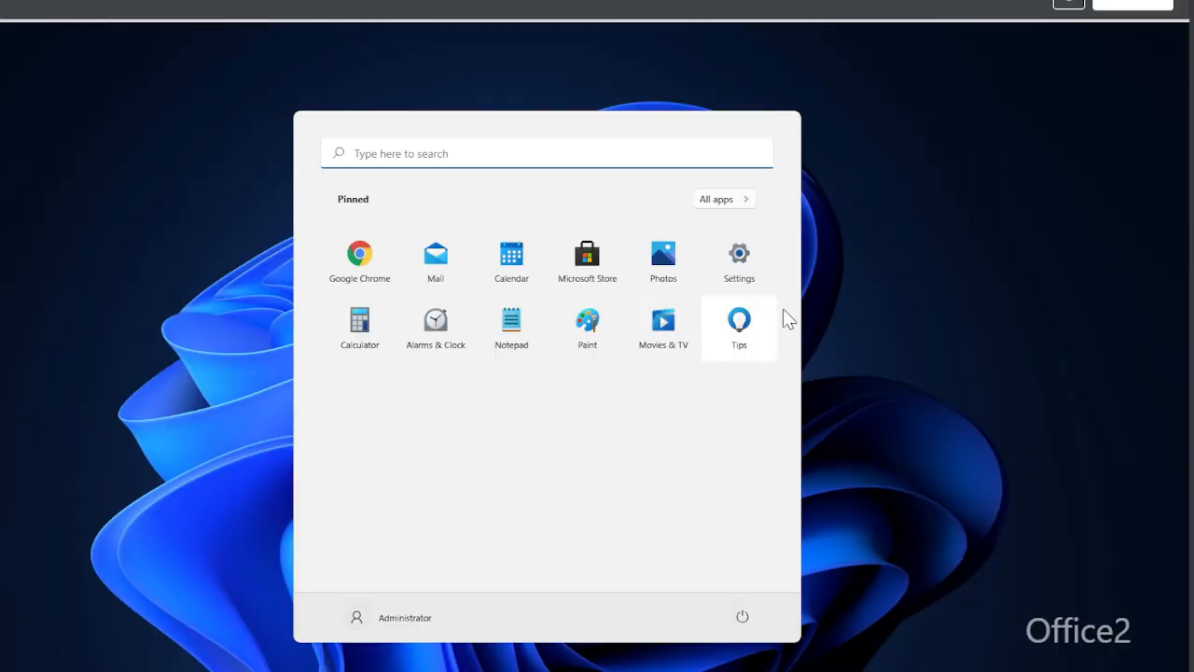
click(751, 282)
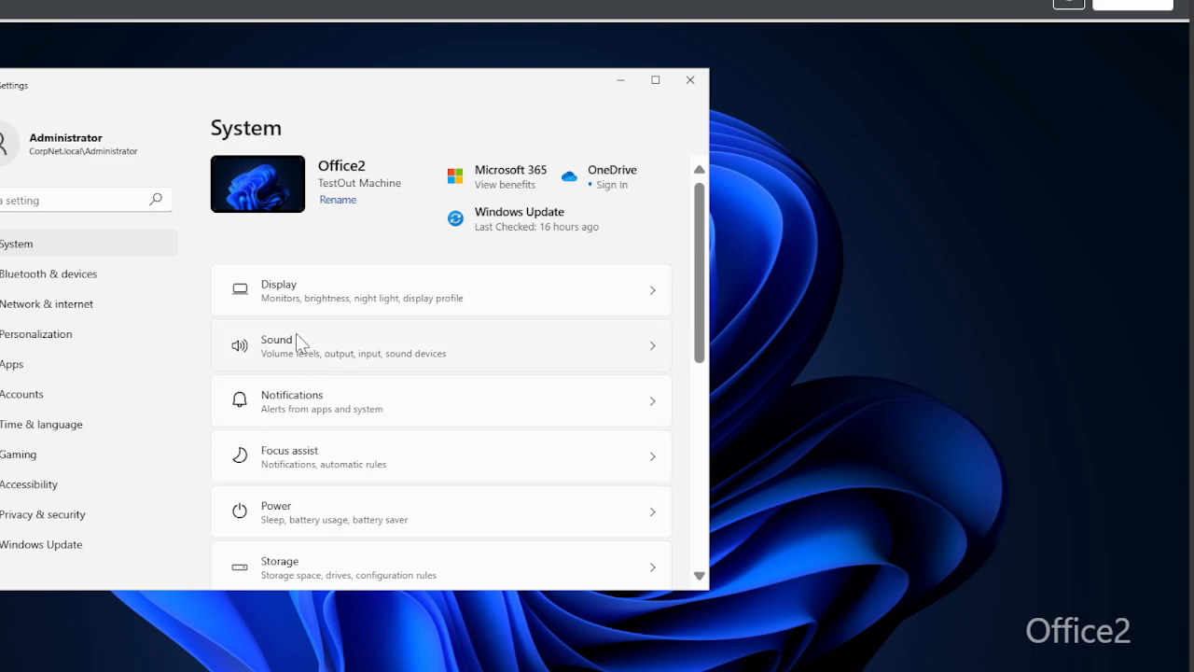
click(88, 270)
click(59, 306)
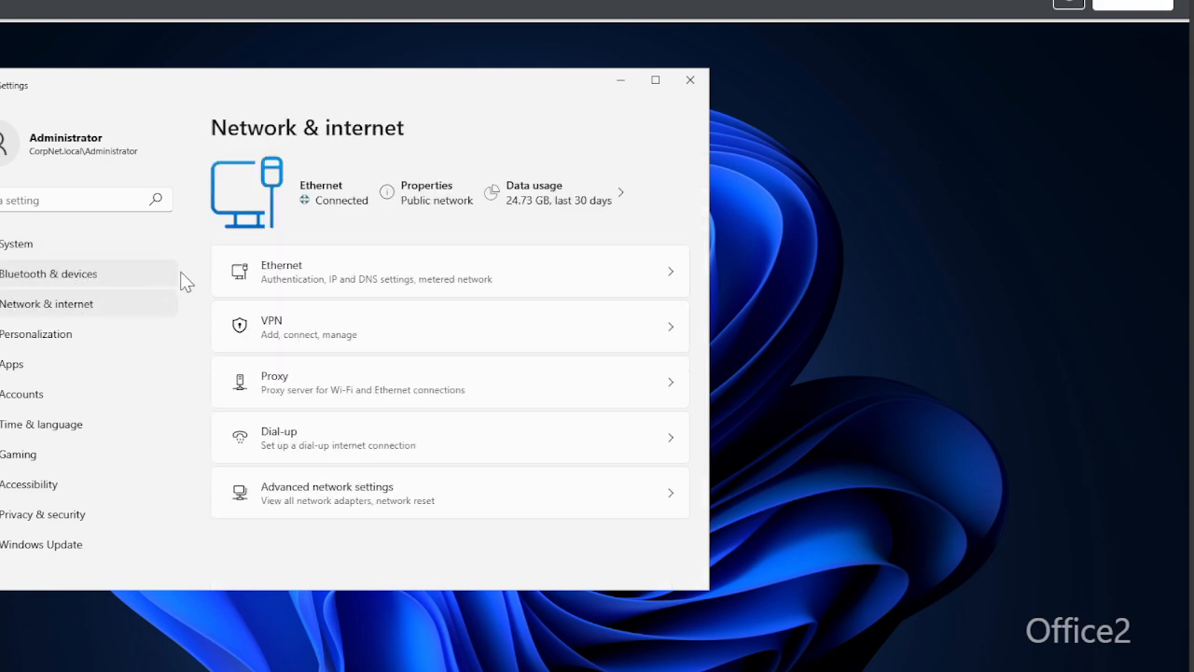
click(139, 337)
click(84, 367)
click(59, 393)
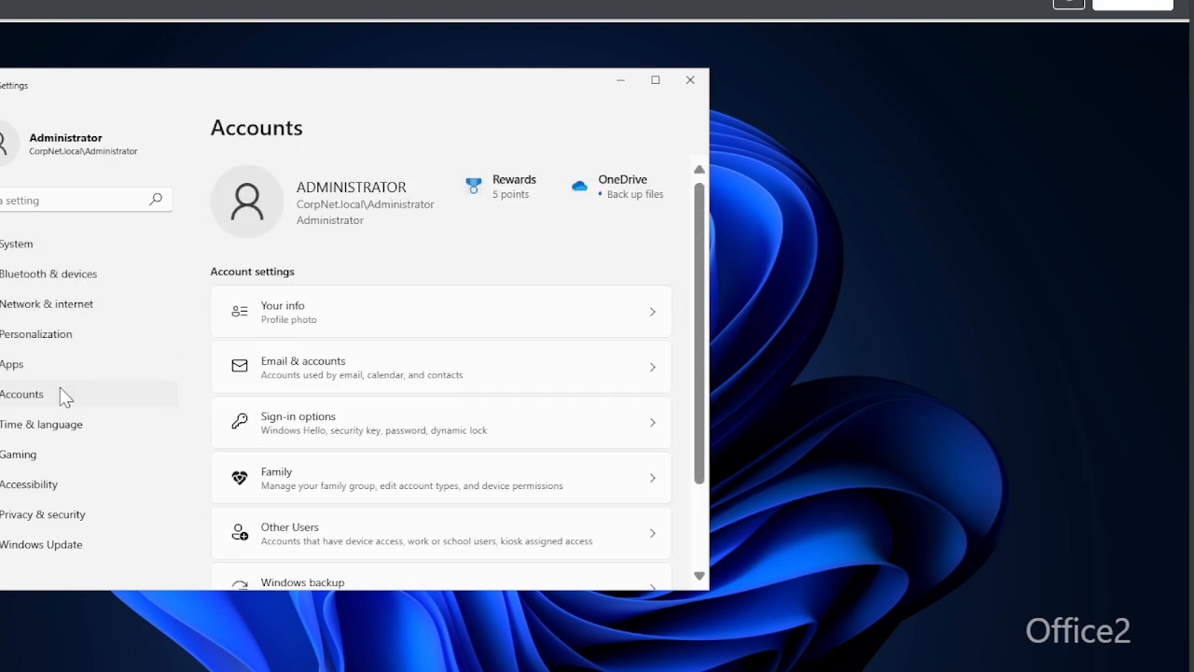
click(54, 427)
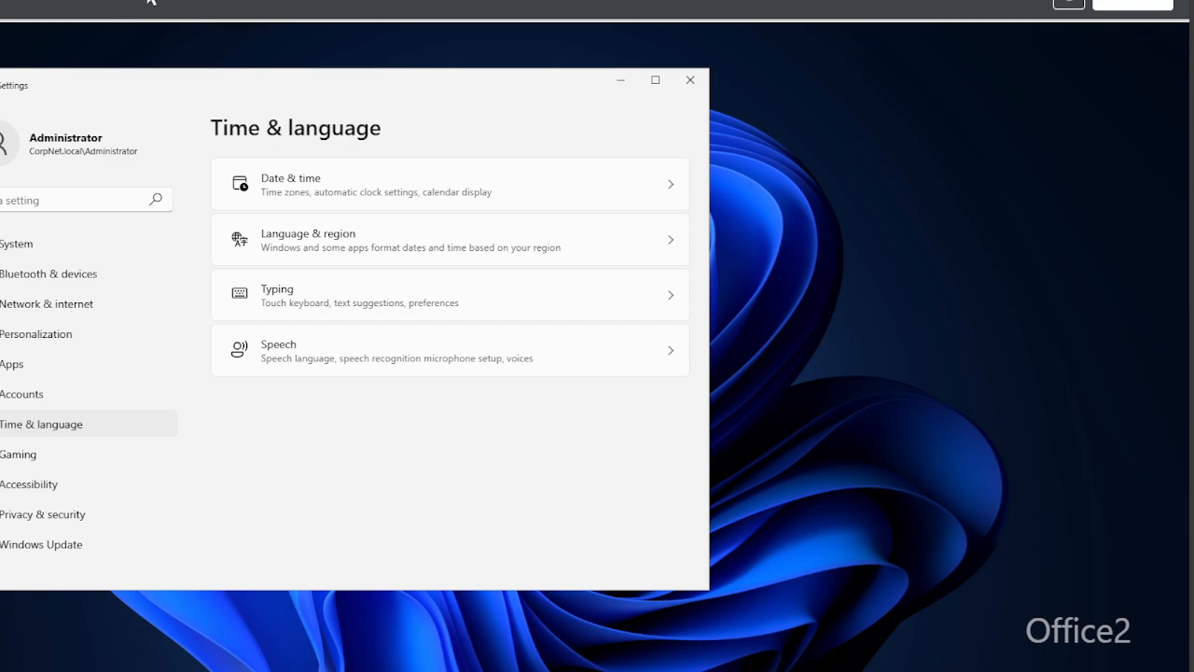
- Return from Windows 11 to the hardware workspace and start submitting the lab for a score
click(47, 3)
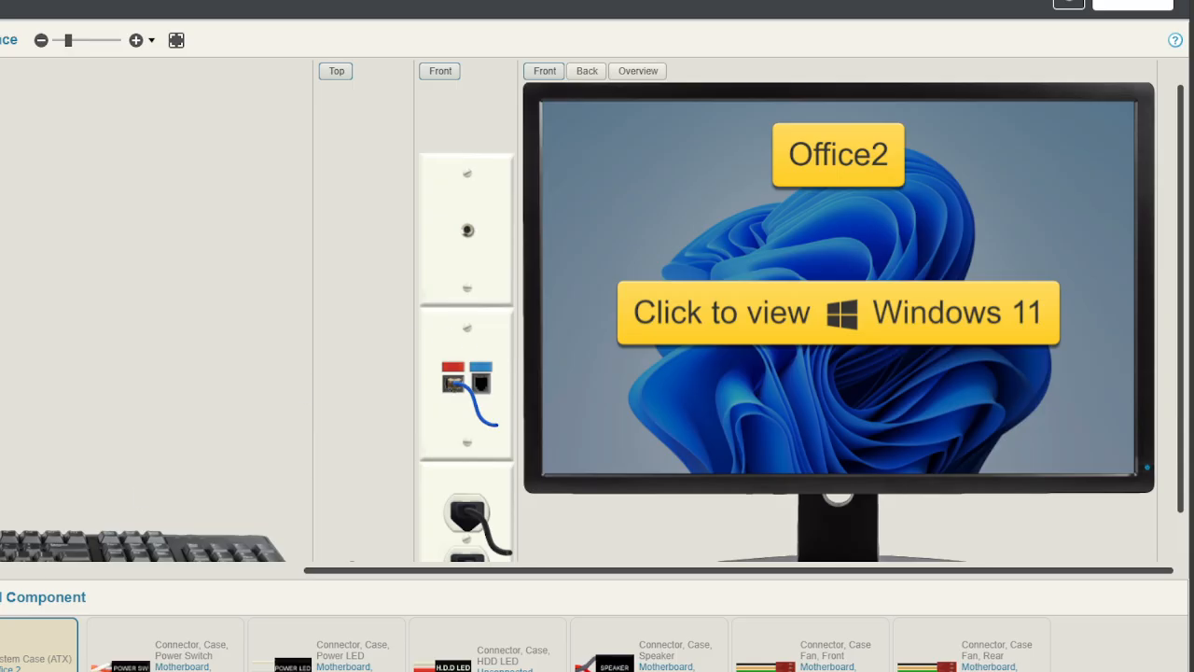
click(1138, 6)
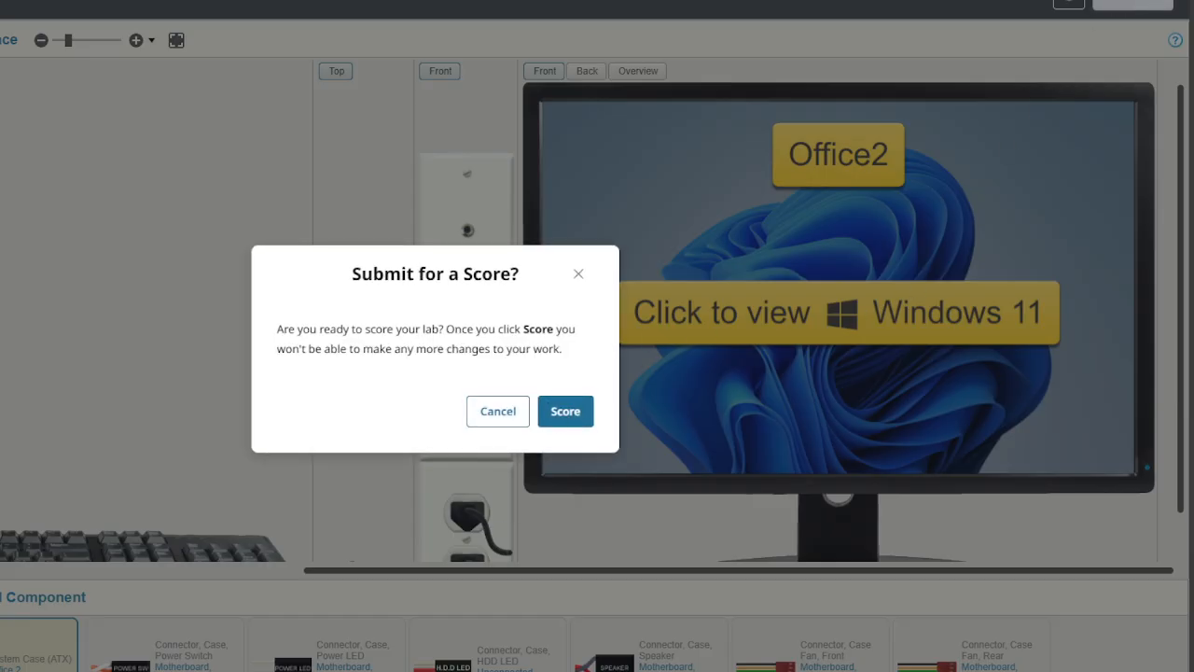